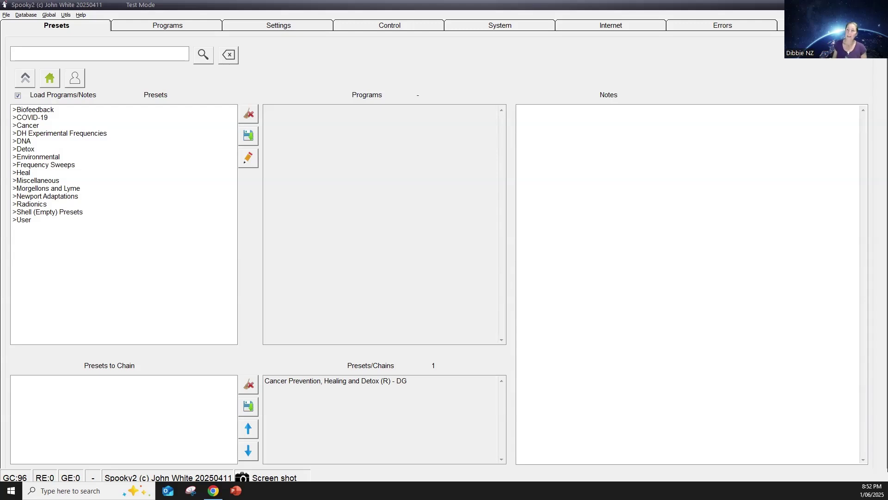
Step: Load the Lyme Coinfections (DNA) (C) - JW preset from the DNA > Diseases > Contact collection
{"action": "left_click", "coordinate": [22, 141]}
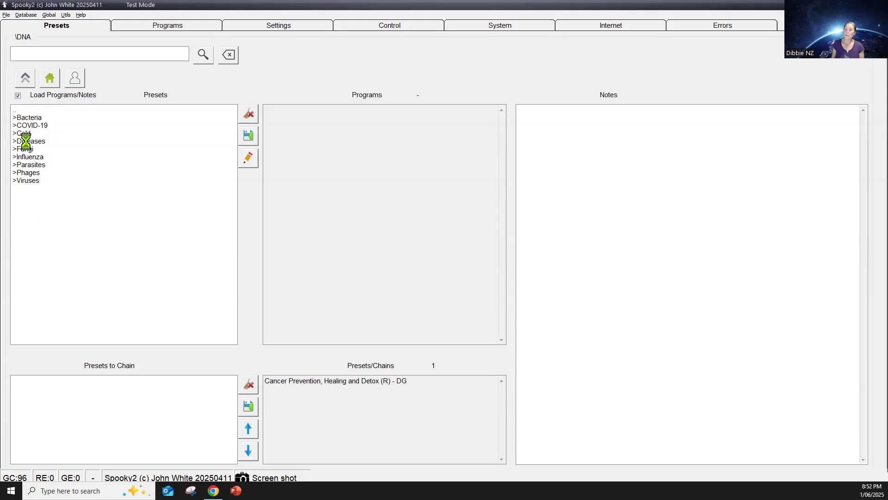
{"action": "left_click", "coordinate": [23, 141]}
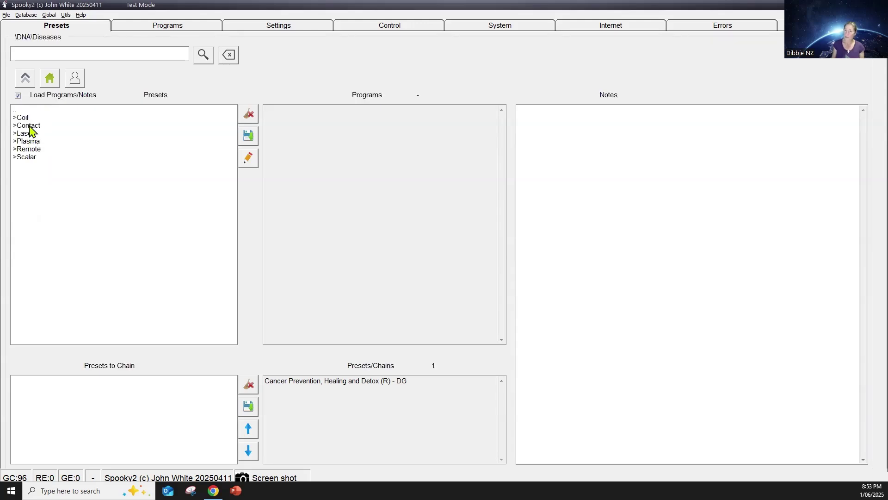
{"action": "left_click", "coordinate": [30, 127]}
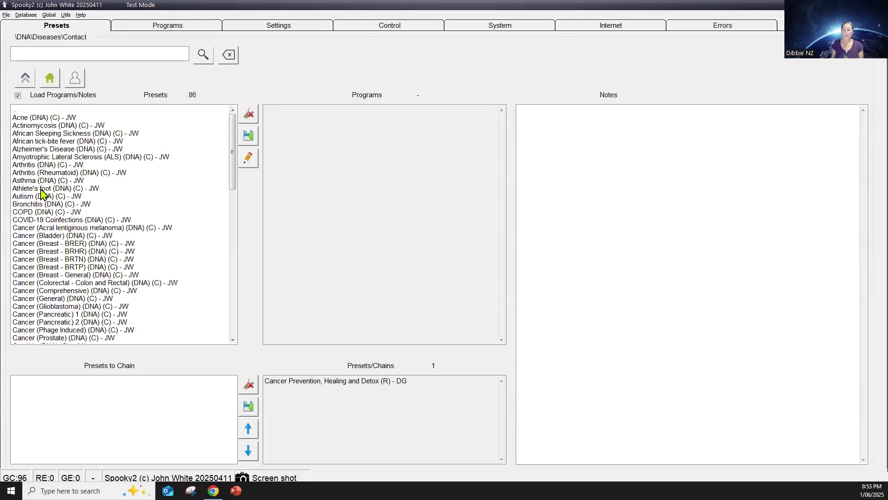
{"action": "scroll", "coordinate": [43, 194], "scroll_direction": "down", "scroll_amount": 5}
{"action": "scroll", "coordinate": [43, 194], "scroll_direction": "down", "scroll_amount": 6}
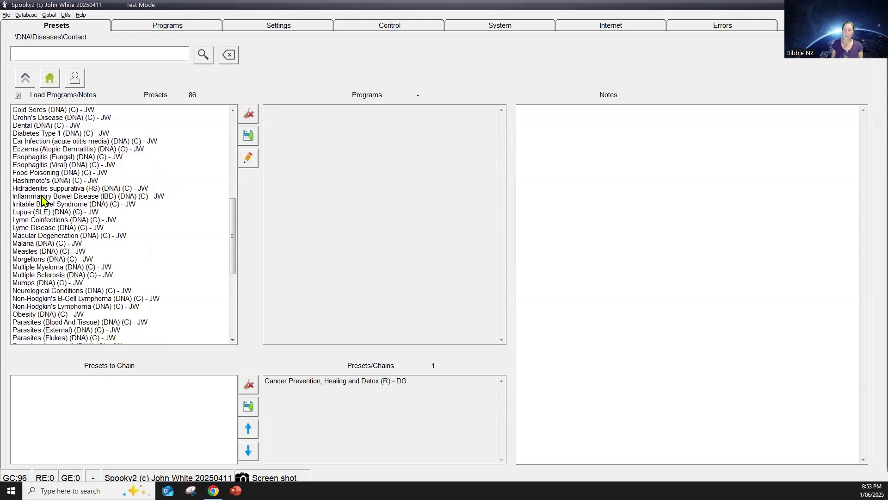
{"action": "left_click", "coordinate": [40, 220]}
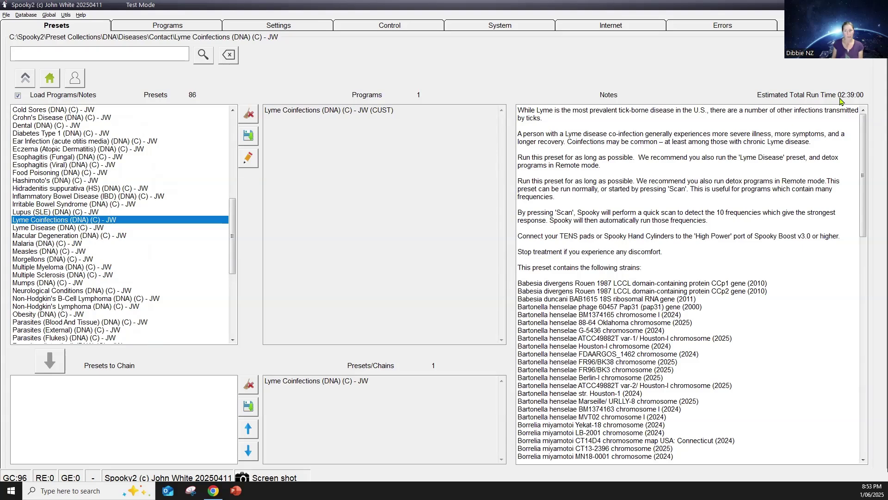
{"action": "left_click", "coordinate": [62, 223]}
Step: Load the Lyme Coinfections preset onto Generator 1 and select the biofeedback scan's Max Hits to Find value
{"action": "left_click", "coordinate": [376, 27]}
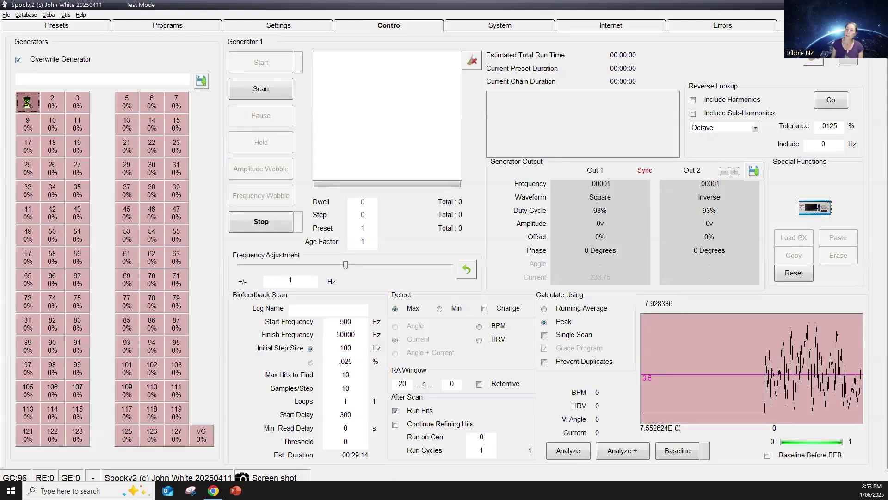
{"action": "left_click", "coordinate": [27, 102]}
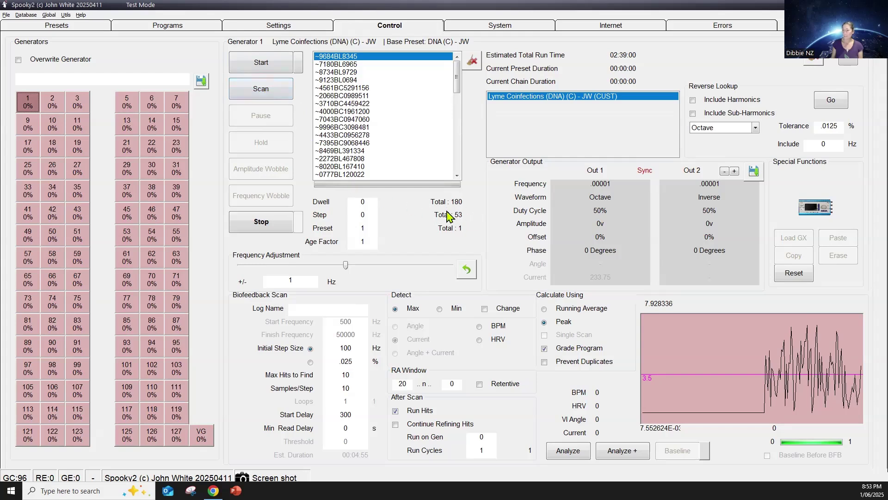
{"action": "left_click", "coordinate": [342, 376]}
{"action": "double_click", "coordinate": [341, 376]}
{"action": "left_click", "coordinate": [364, 374]}
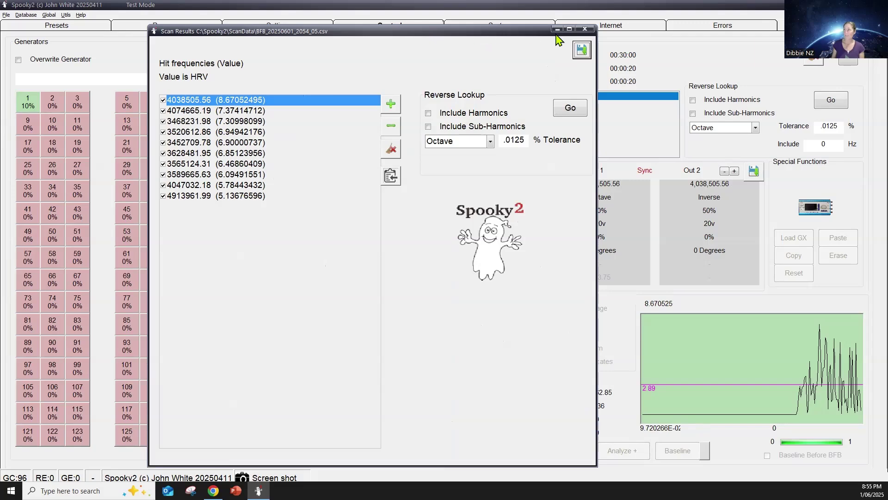
Step: Create a program from the scan hits, prefixing its default name with "Patient X - Gen X - Grade - Lyme Coinf - DNA - "
{"action": "left_click", "coordinate": [583, 51]}
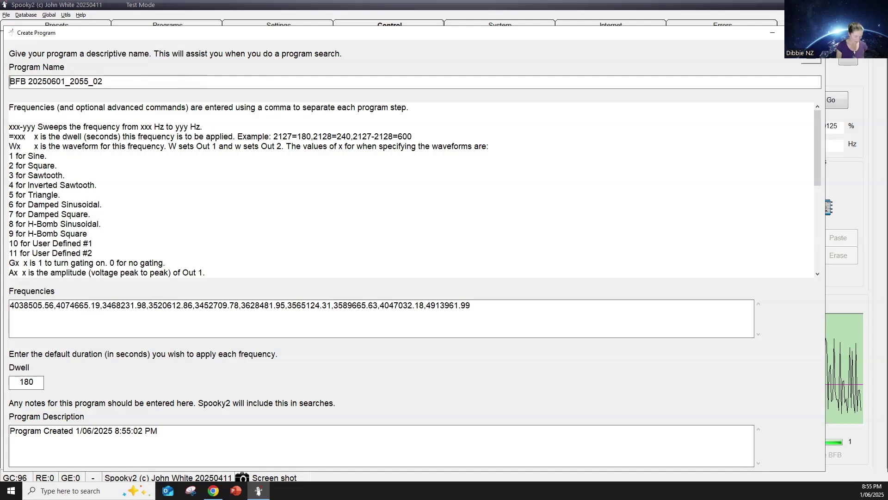
{"action": "type", "text": "Patient X"}
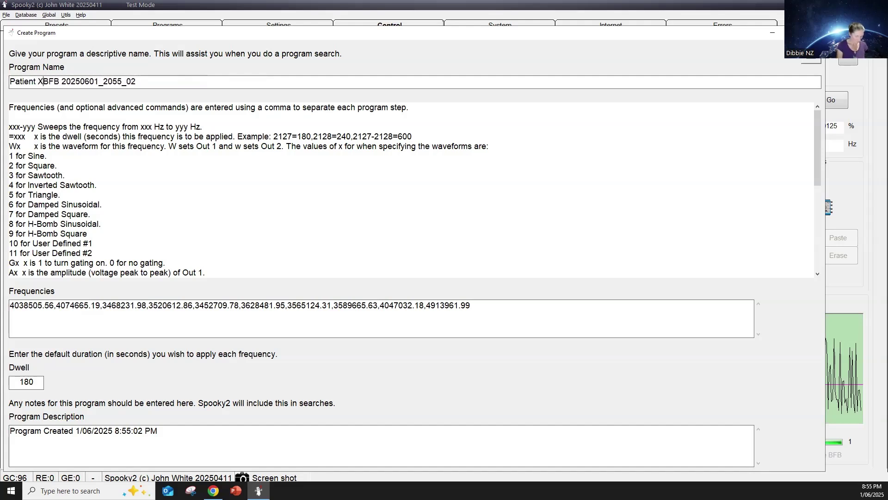
{"action": "type", "text": " - G"}
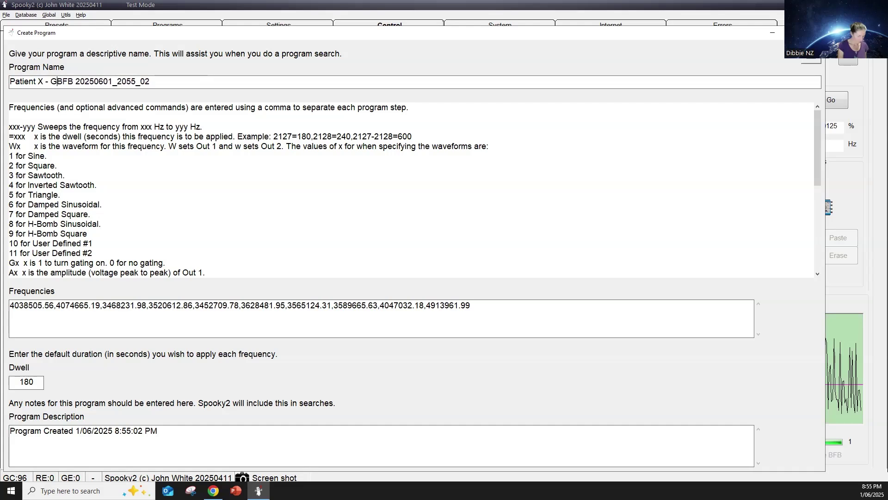
{"action": "type", "text": "en X"}
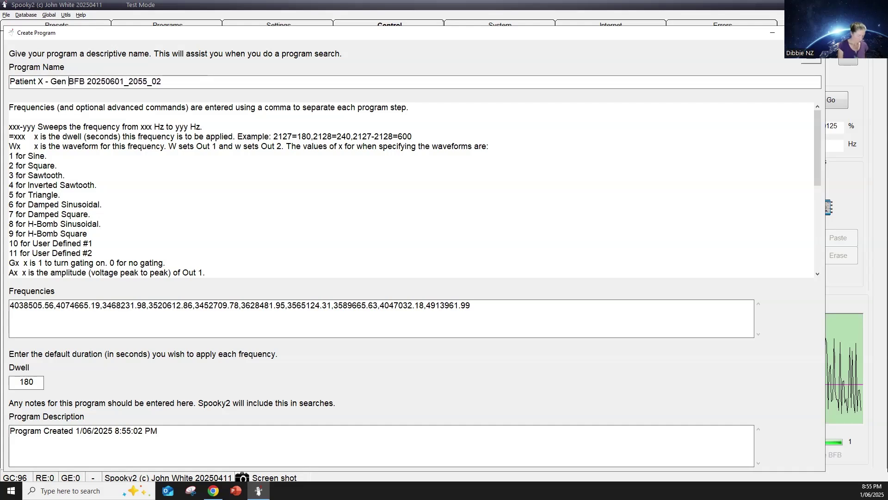
{"action": "type", "text": " - Grade"}
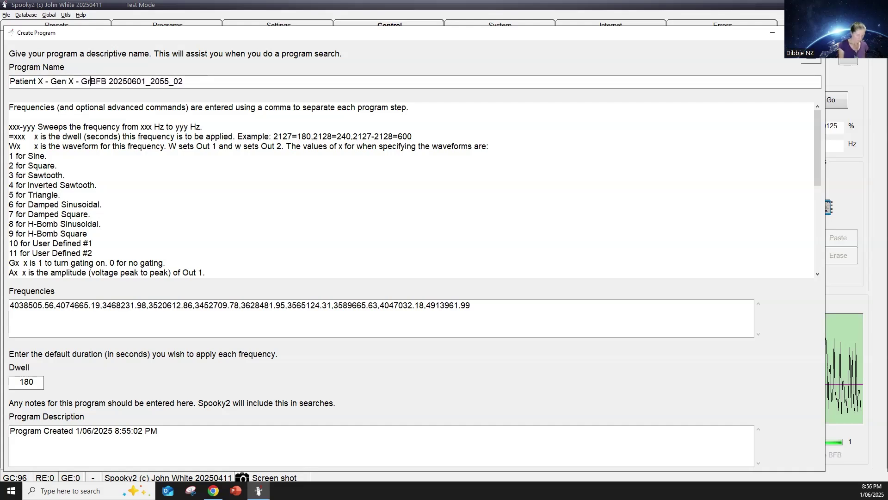
{"action": "type", "text": " - Lyme "}
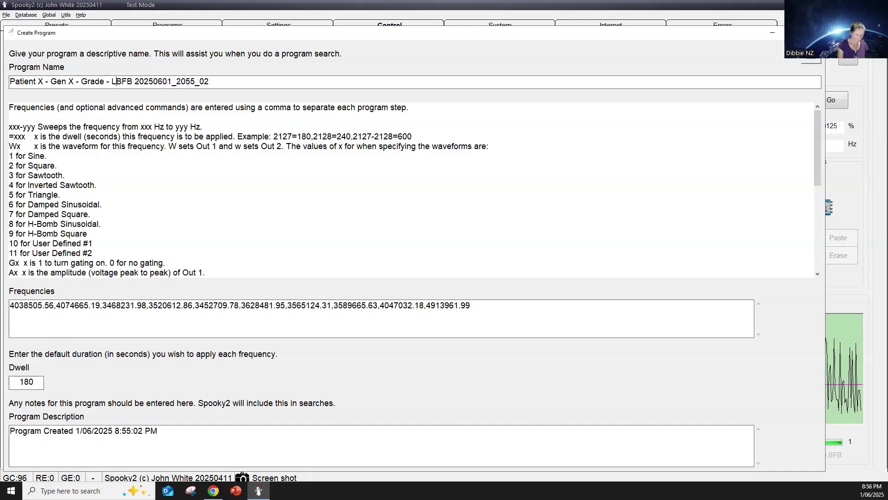
{"action": "type", "text": "Coin"}
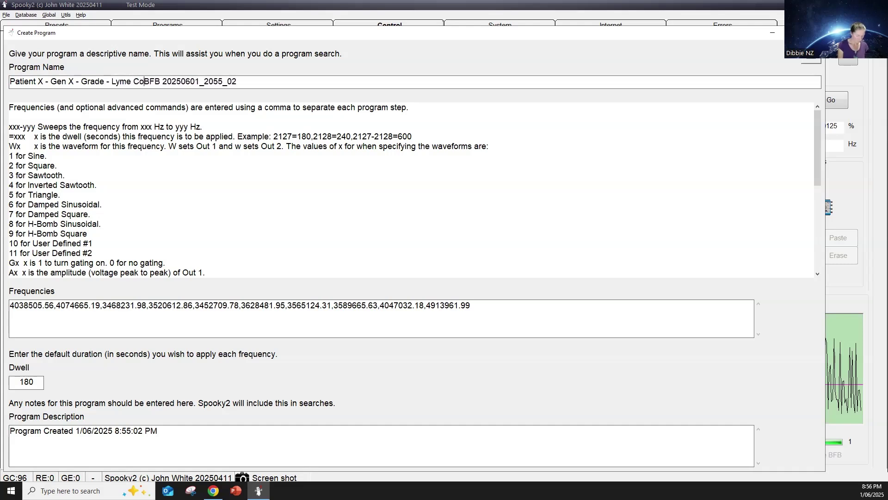
{"action": "type", "text": "f - DN"}
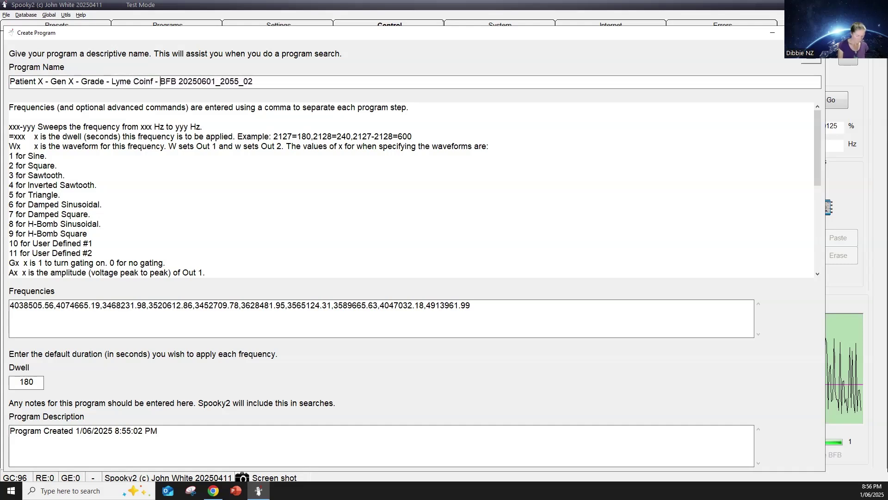
{"action": "type", "text": "A -"}
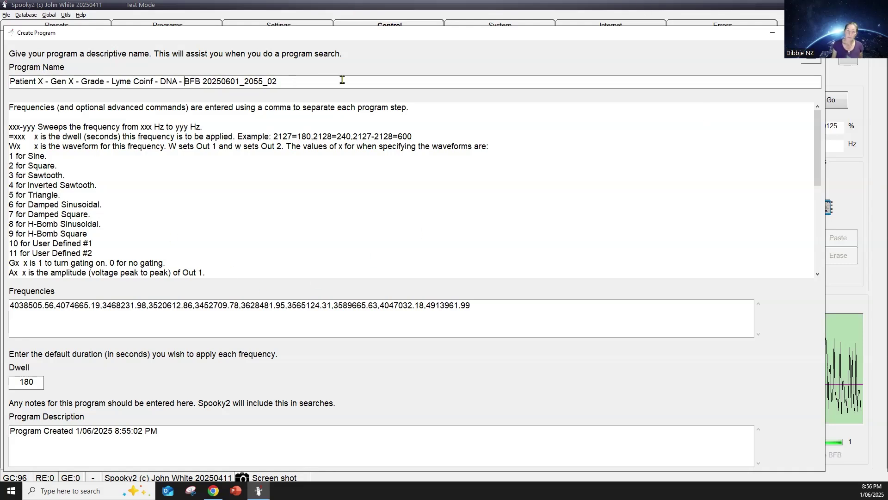
Step: Save the new program after checking its name, frequencies and dwell, and stop Generator 1
{"action": "left_click_drag", "start_coordinate": [306, 82], "coordinate": [7, 83]}
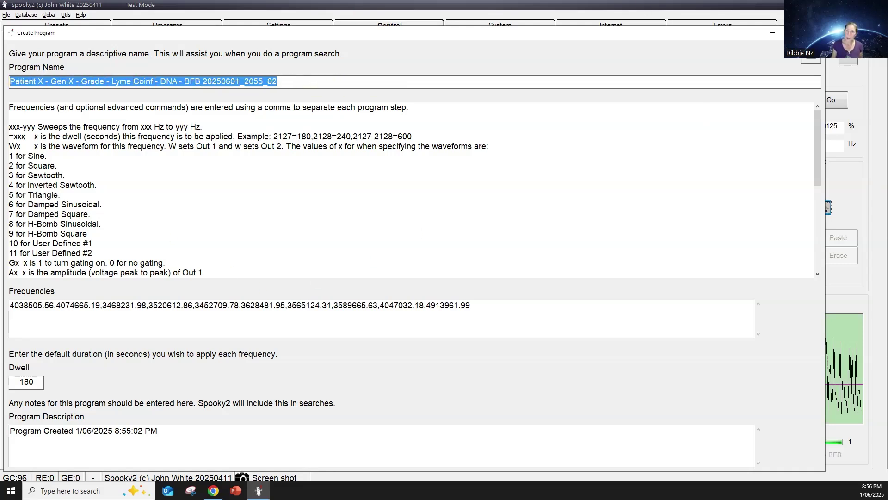
{"action": "left_click_drag", "start_coordinate": [13, 305], "coordinate": [486, 305]}
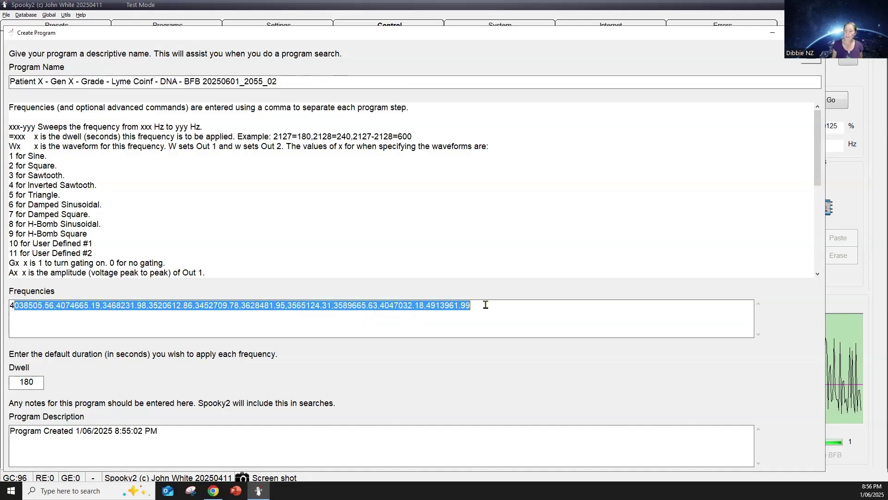
{"action": "double_click", "coordinate": [40, 384]}
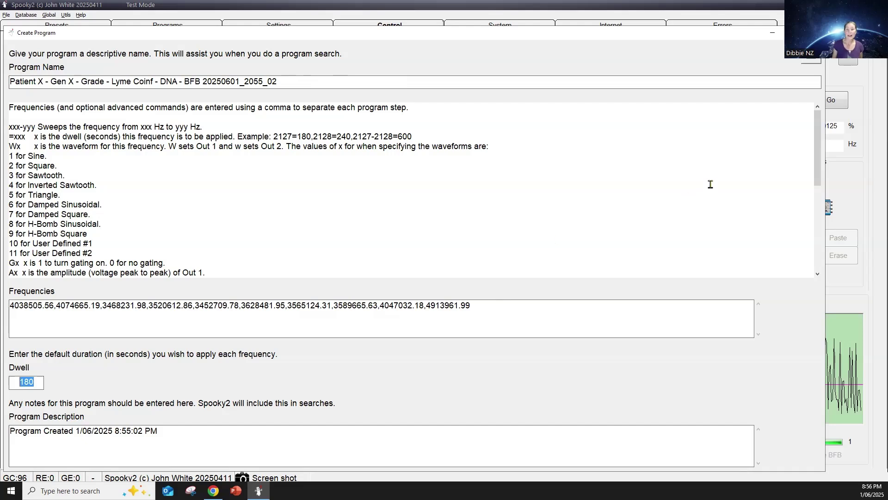
{"action": "left_click", "coordinate": [813, 60]}
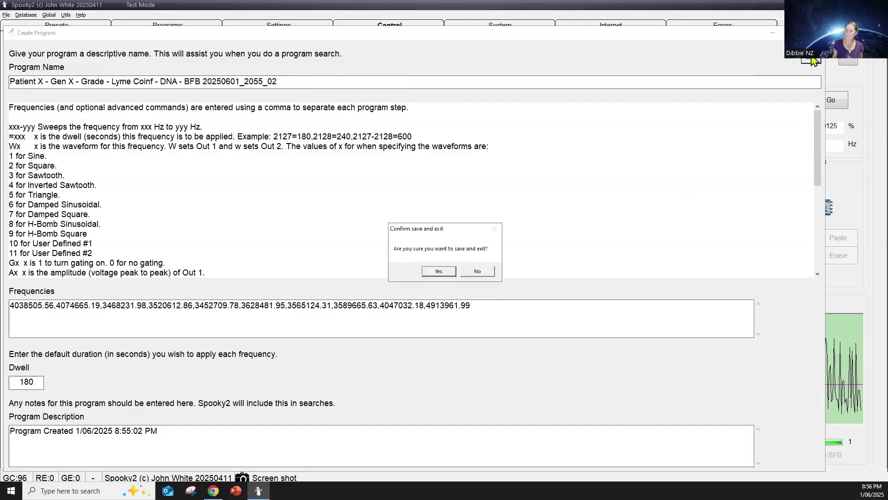
{"action": "left_click", "coordinate": [449, 273]}
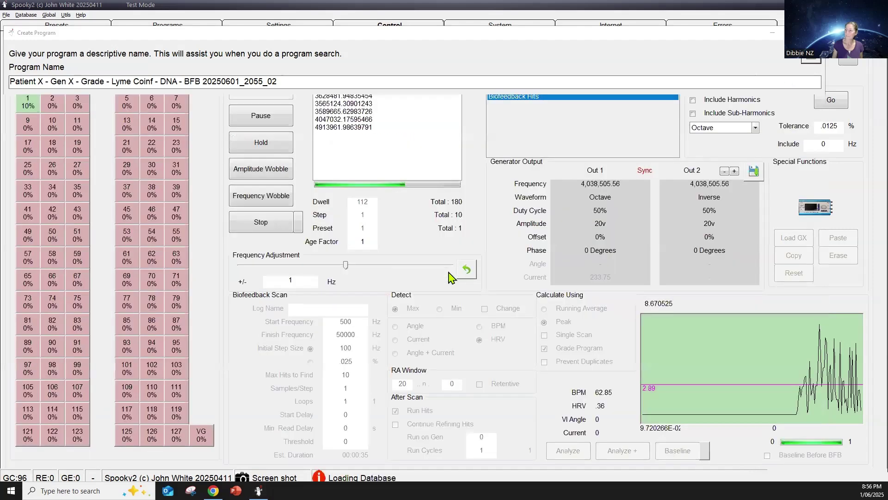
{"action": "left_click", "coordinate": [260, 222]}
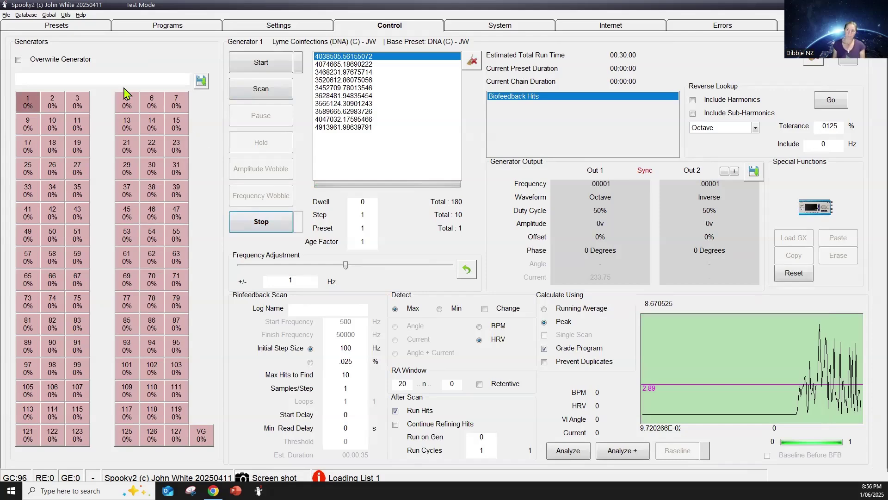
Step: From the Plasma folder of Shell (Empty) Presets, view Angry DNA (P) - JW and load Spooky Plasma Advanced (P) - JW
{"action": "left_click", "coordinate": [46, 29]}
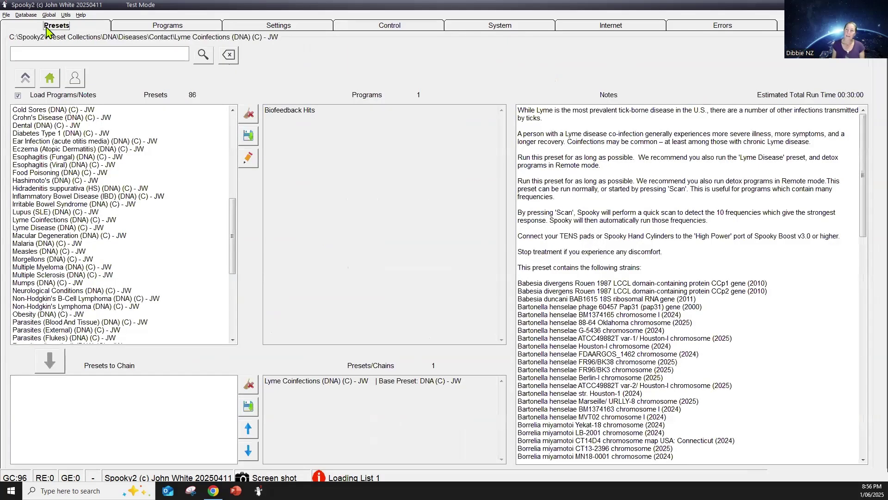
{"action": "left_click", "coordinate": [49, 78]}
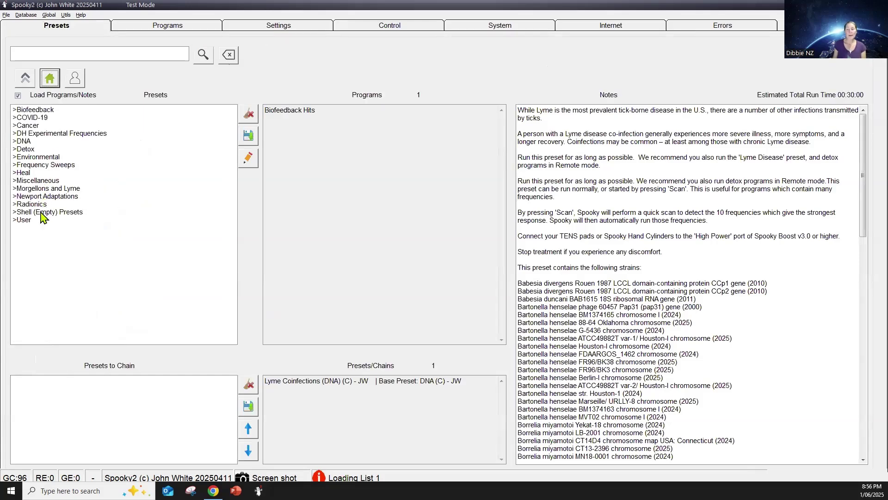
{"action": "double_click", "coordinate": [42, 213]}
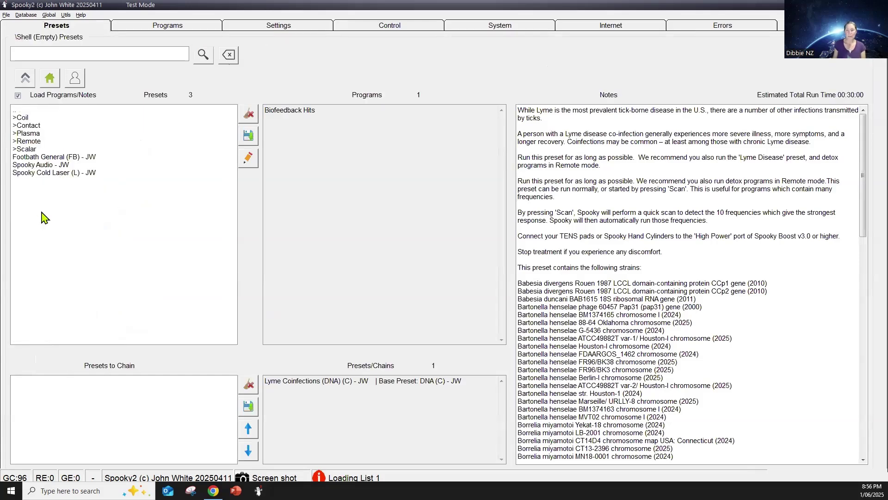
{"action": "double_click", "coordinate": [42, 134]}
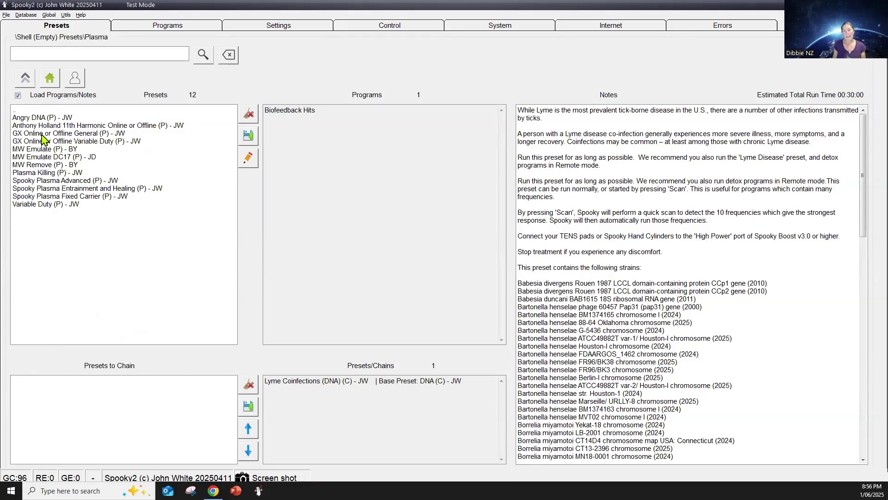
{"action": "left_click", "coordinate": [40, 118]}
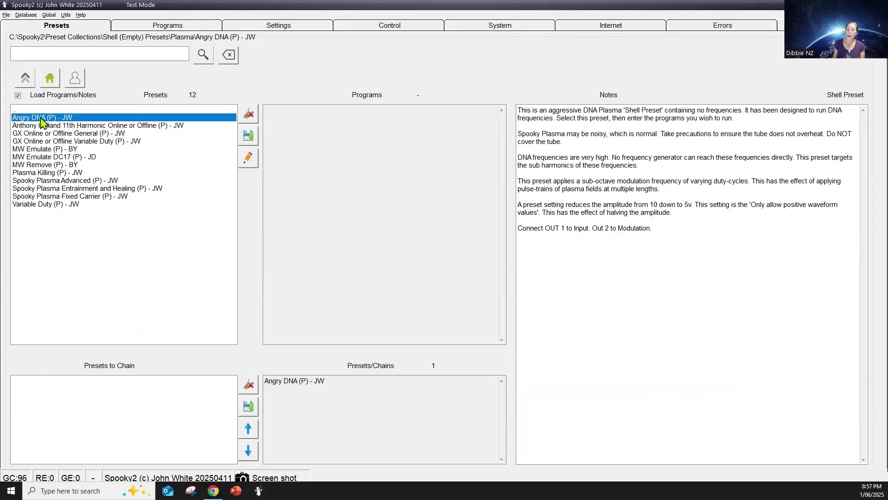
{"action": "left_click", "coordinate": [47, 182]}
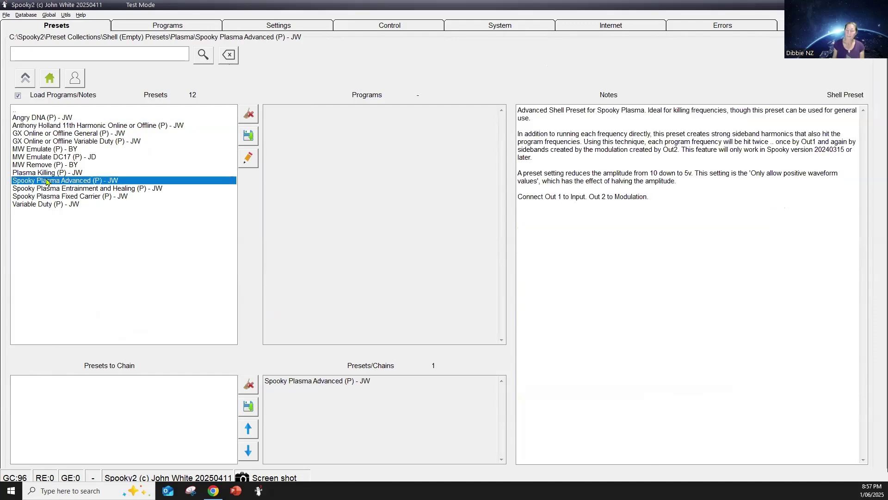
Step: Search the programs for "patient x" and add the Patient X Lyme Coinf program to the loaded programs
{"action": "left_click", "coordinate": [166, 25]}
{"action": "left_click", "coordinate": [118, 52]}
{"action": "type", "text": "p"}
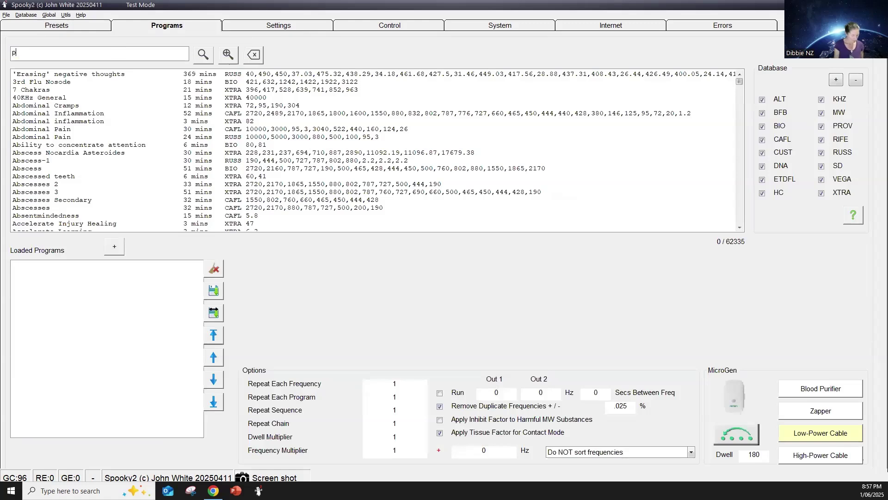
{"action": "type", "text": "atient x"}
{"action": "key", "text": "Return"}
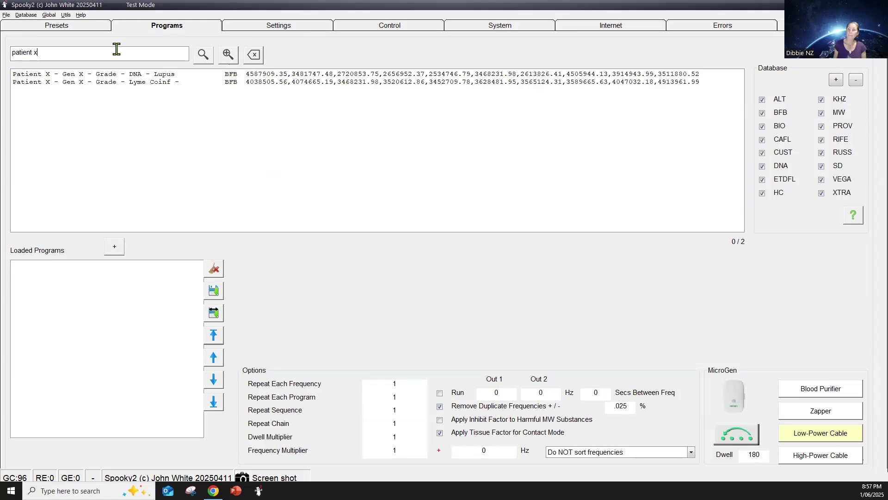
{"action": "left_click", "coordinate": [124, 86]}
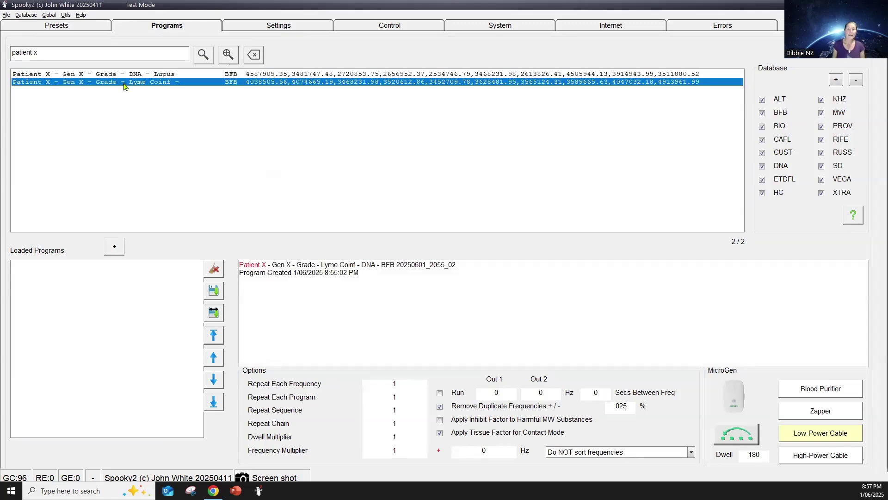
{"action": "double_click", "coordinate": [85, 86]}
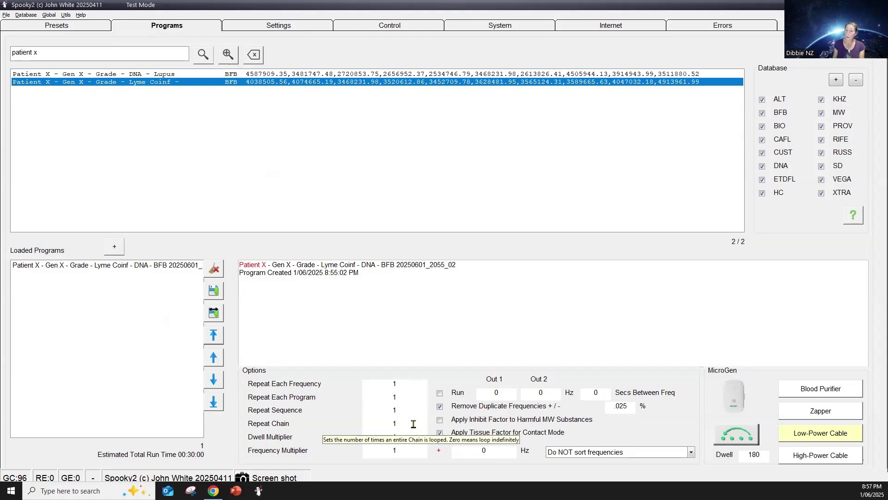
Step: Select the Repeat Chain value and load the plasma shell preset with its Lyme Coinf program onto Generator 2
{"action": "double_click", "coordinate": [394, 423]}
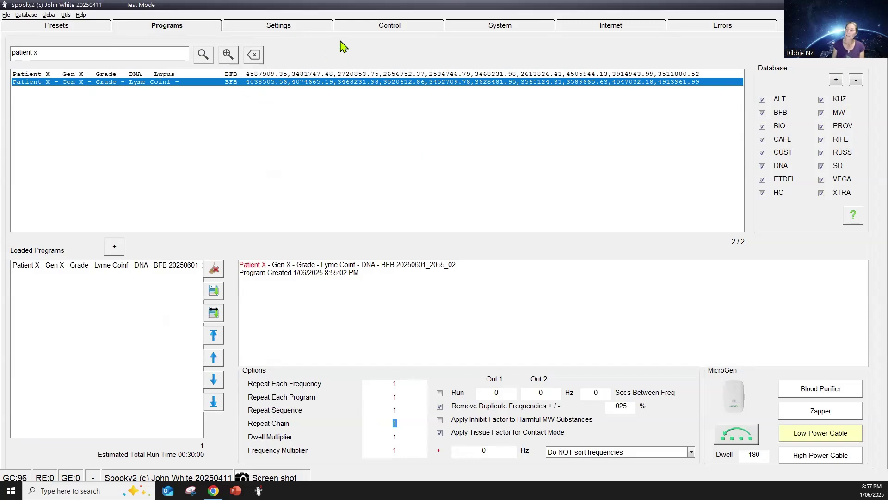
{"action": "left_click", "coordinate": [370, 27]}
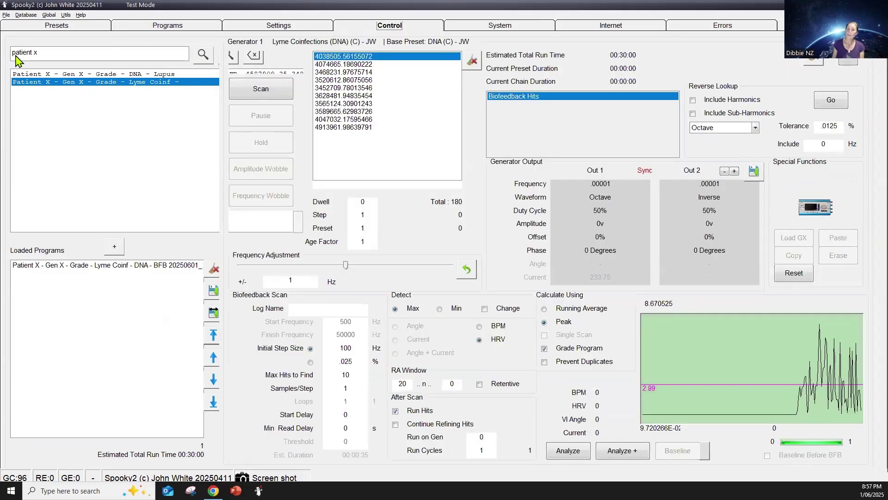
{"action": "left_click", "coordinate": [51, 107]}
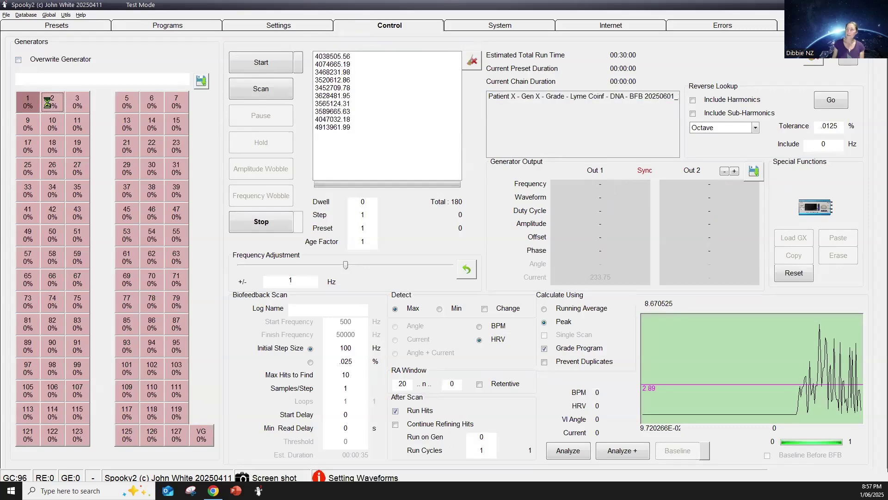